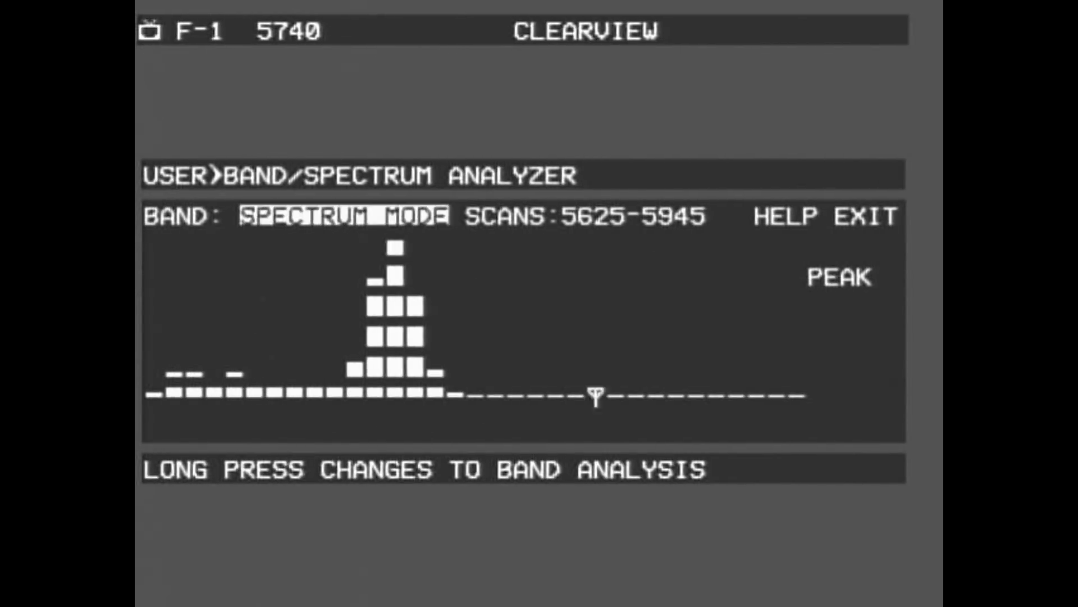
Move the spectrum pointer from the start of the 5625-5945 scan to the strongest signal at 5745.
key(Down)
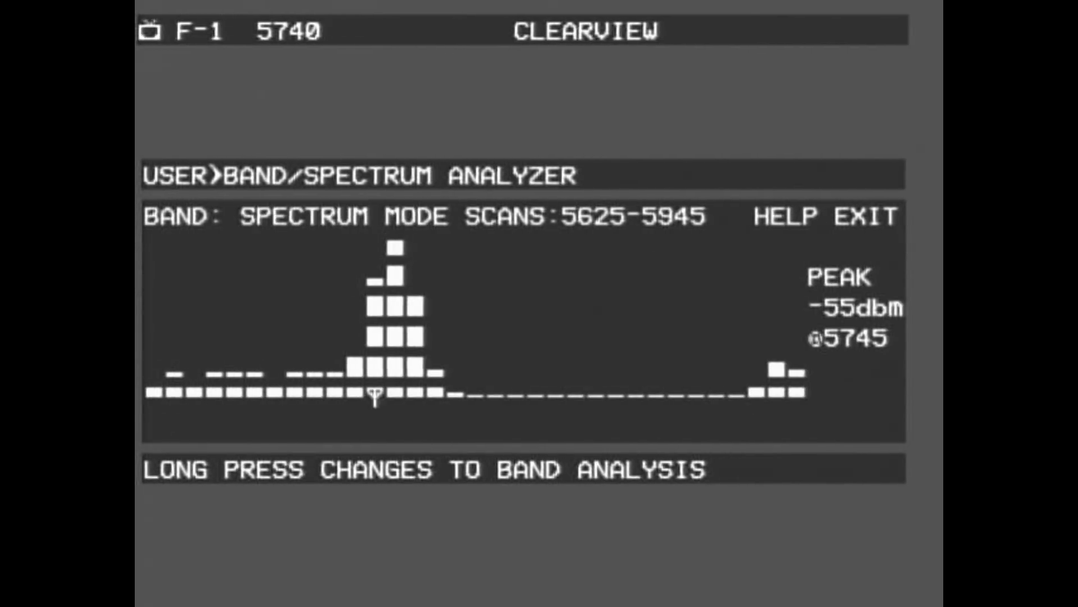
key(Right)
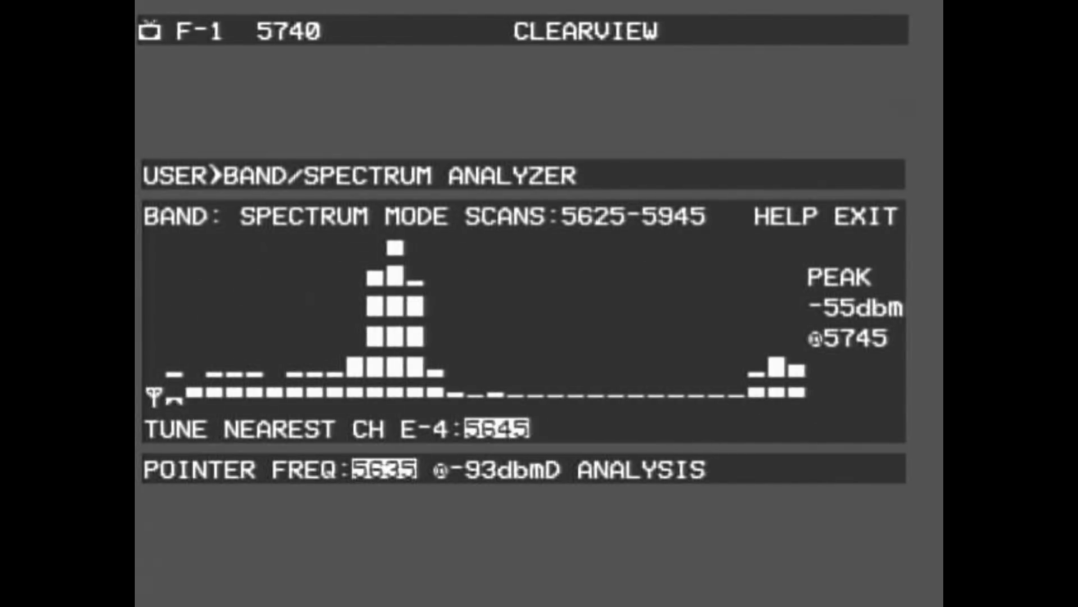
key(Right)
key(Right)
key(Right)
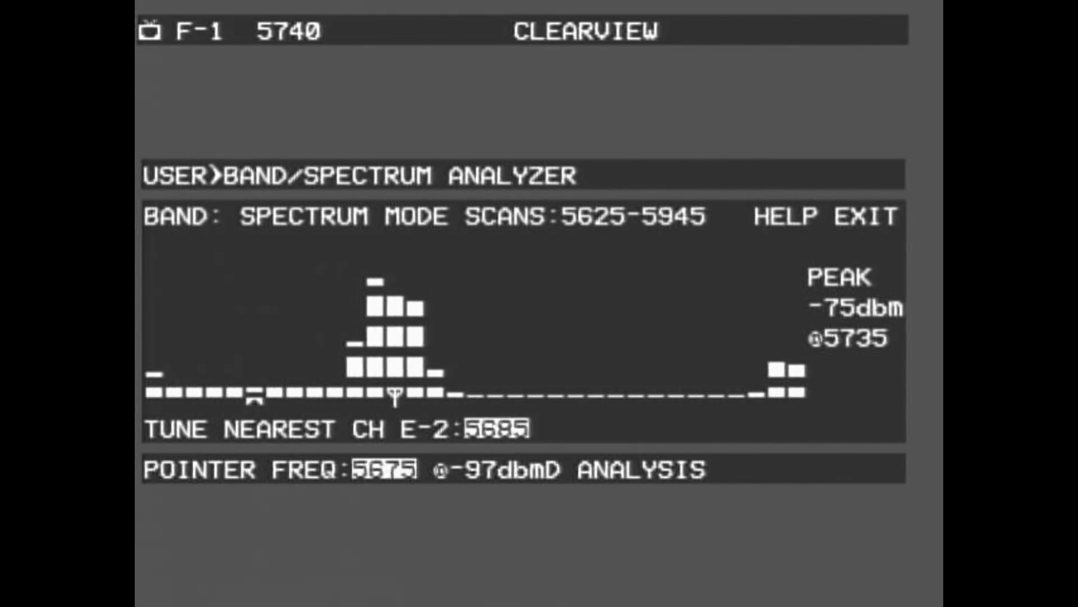
key(Right)
key(Right)
key(Right)
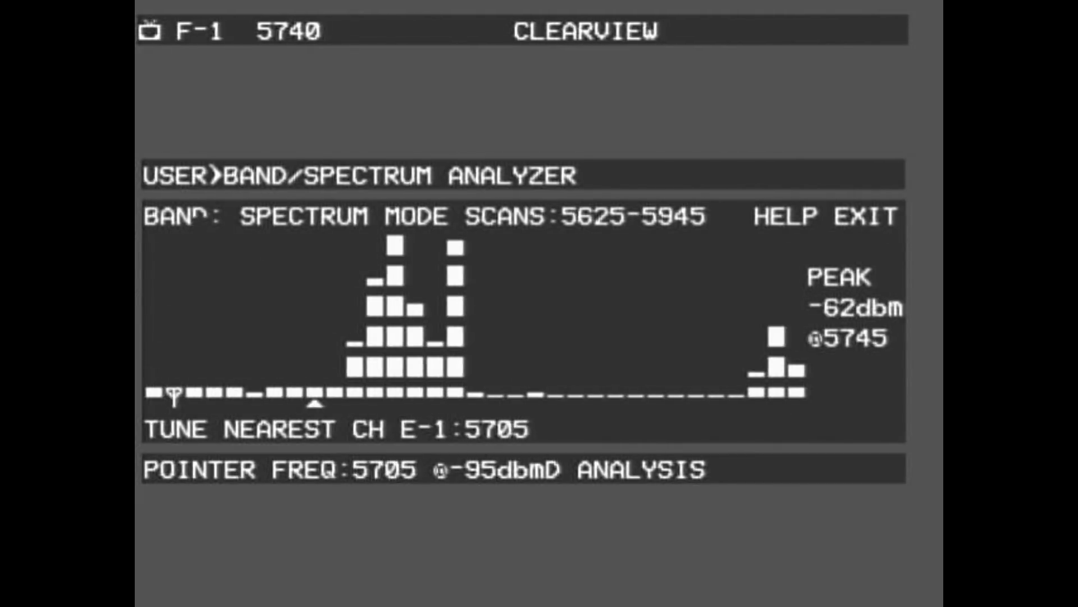
key(Right)
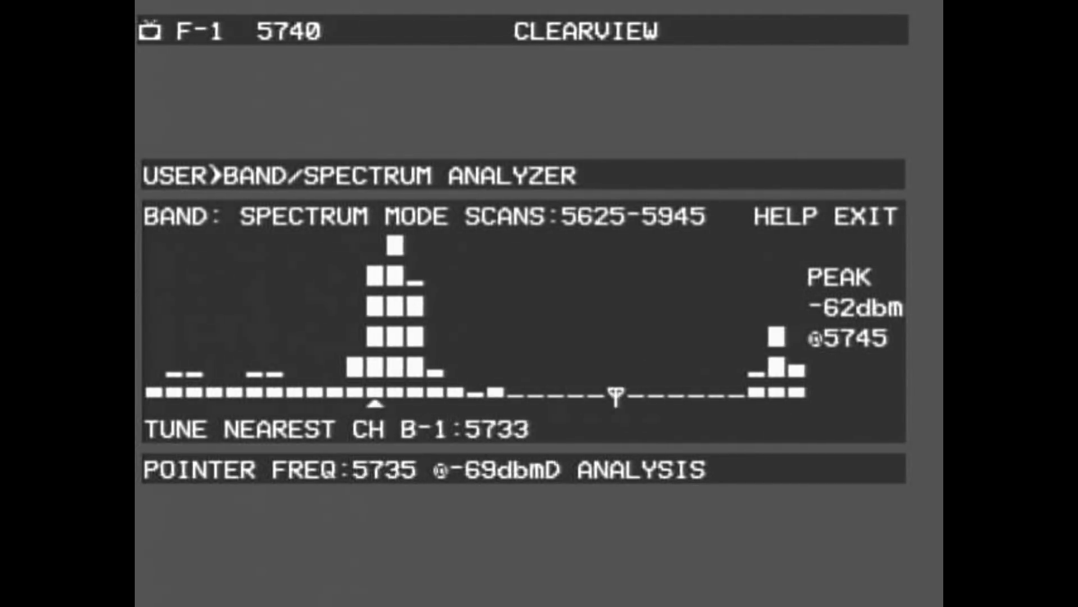
key(Right)
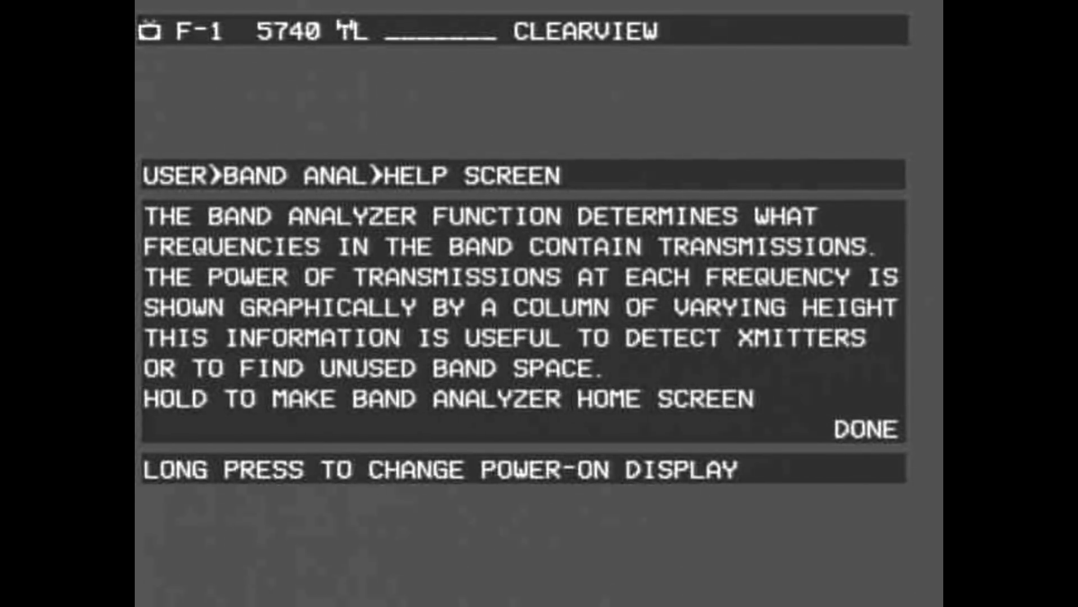
Leave the band analyzer help screen and place the spectrum pointer on 5745 to check its signal strength.
key(Down)
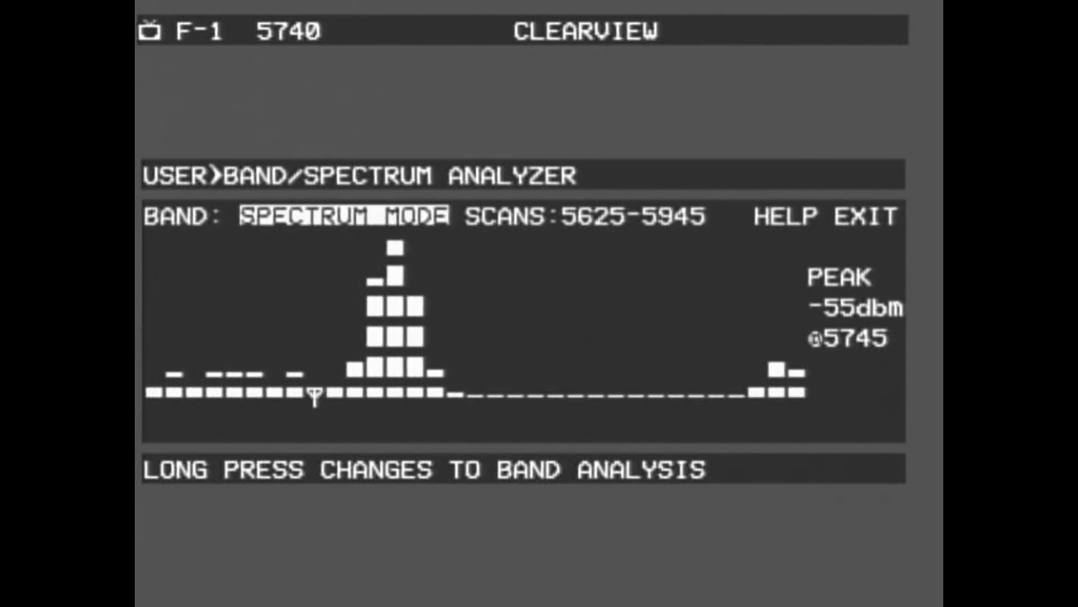
key(Down)
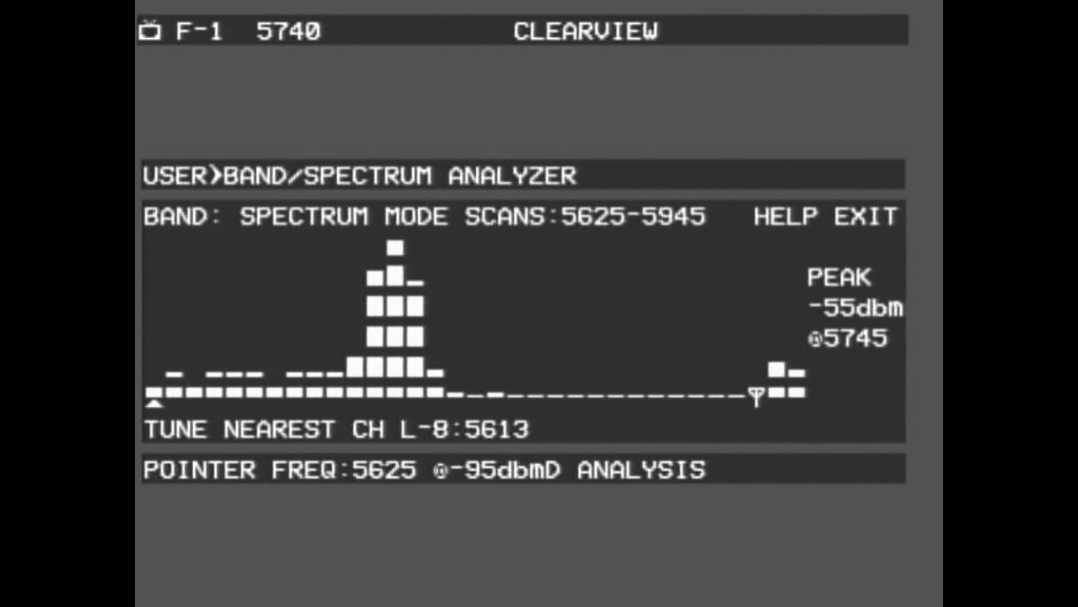
key(Right)
key(Right)
key(Right)
key(Right)
key(Right)
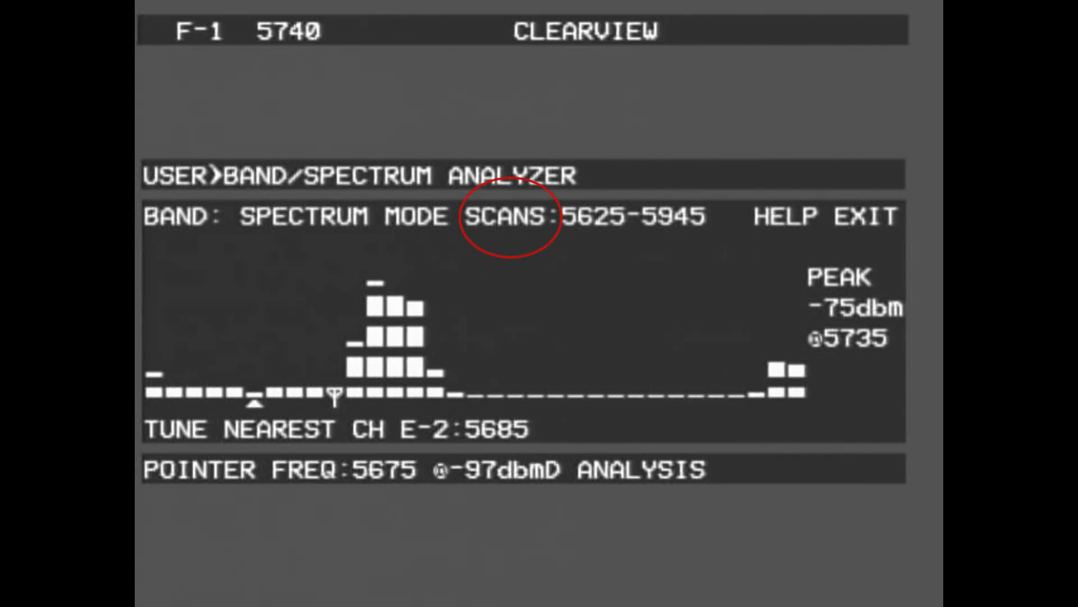
key(Right)
key(Right)
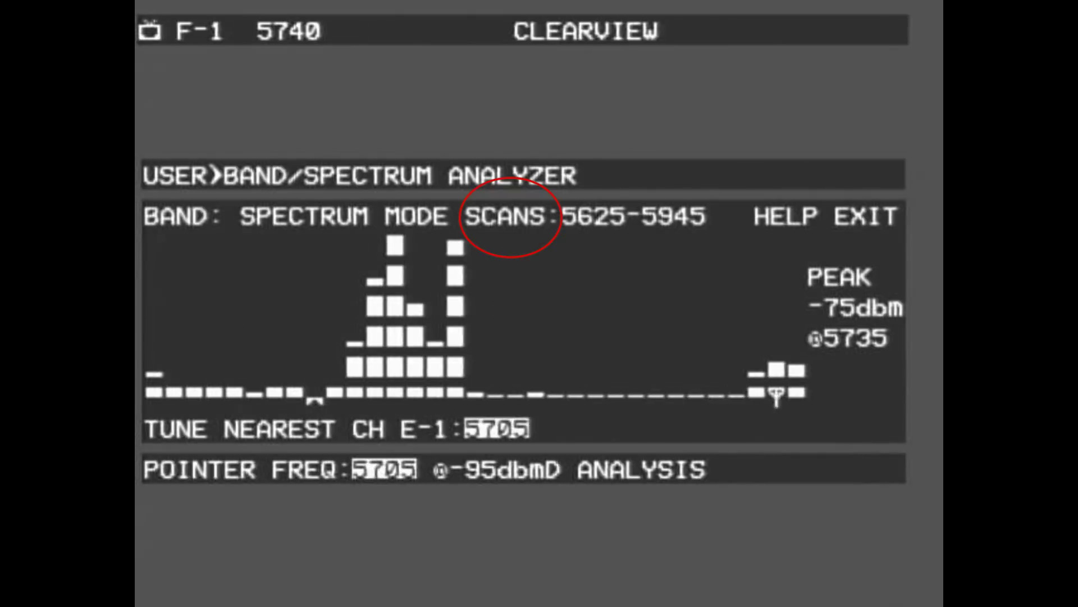
key(Right)
key(Return)
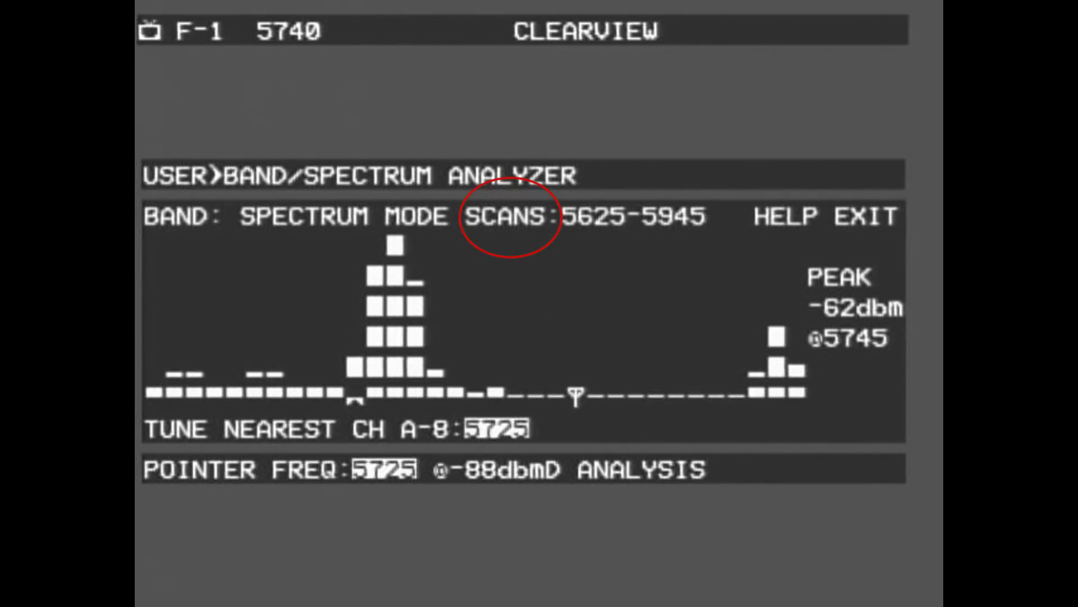
key(Right)
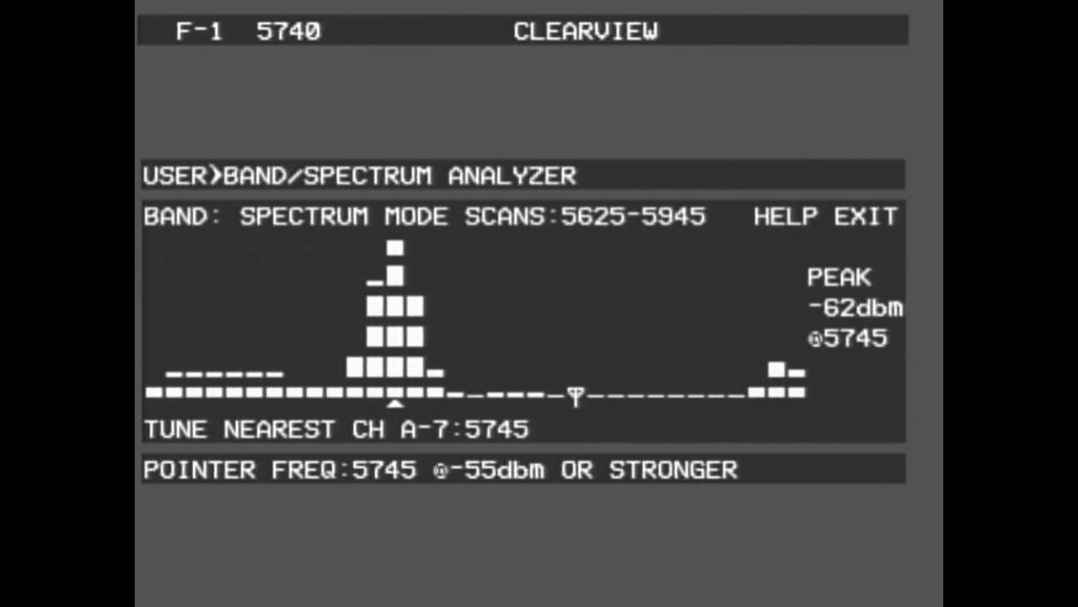
key(Return)
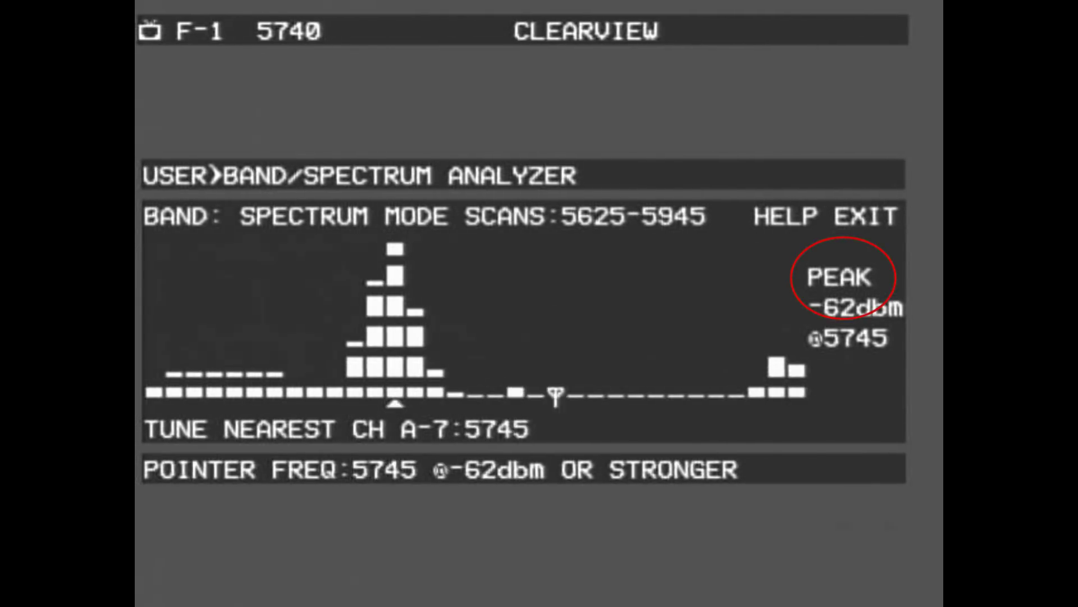
Return to the start of the spectrum and step the pointer upward to compare signal levels below the peak.
key(Up)
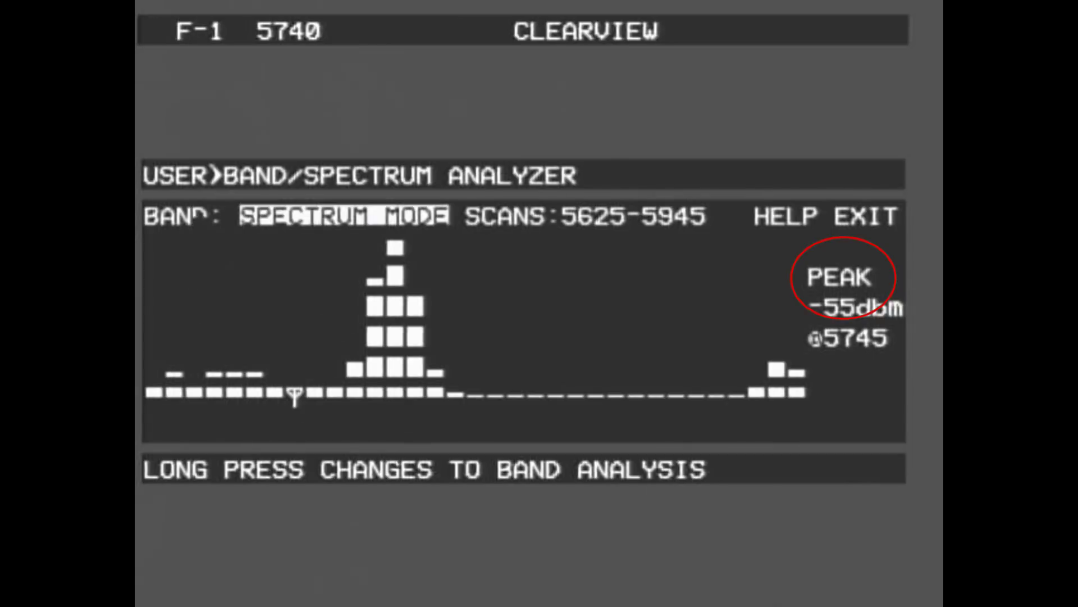
key(Down)
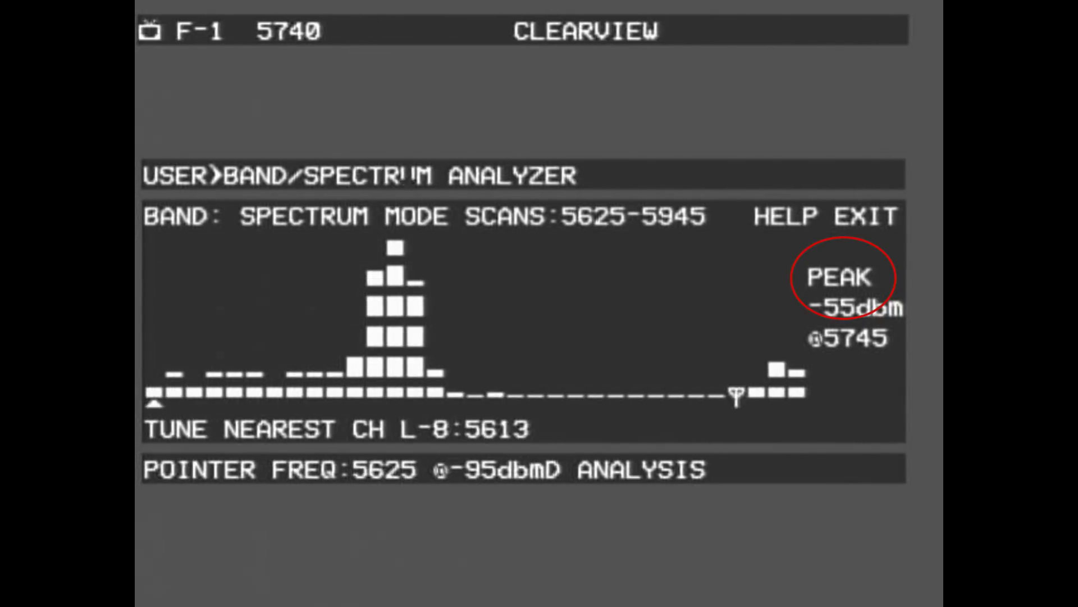
key(Right)
key(Right)
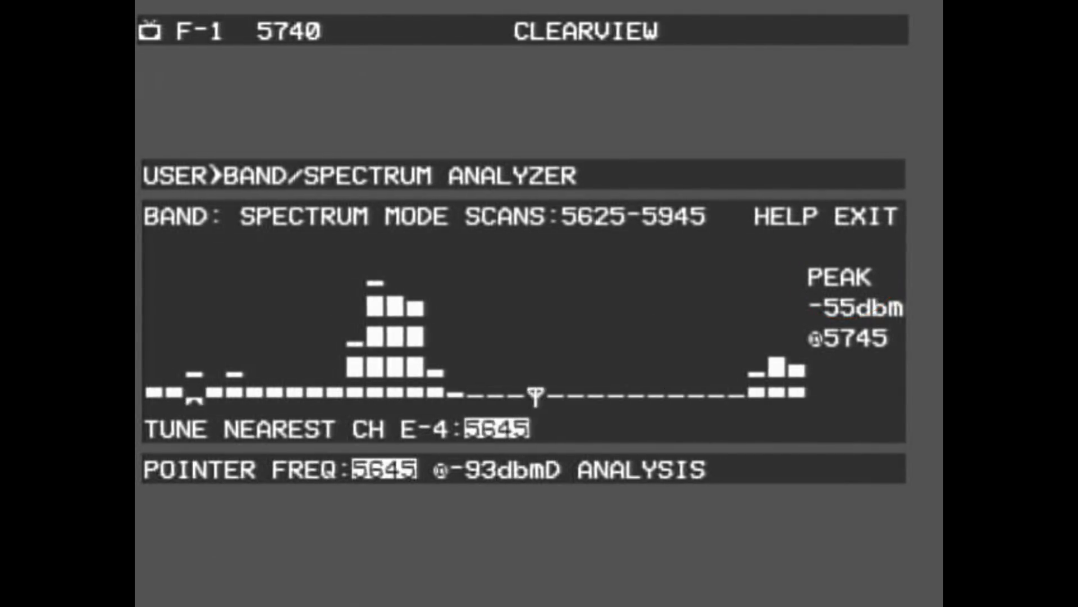
key(Right)
key(Right)
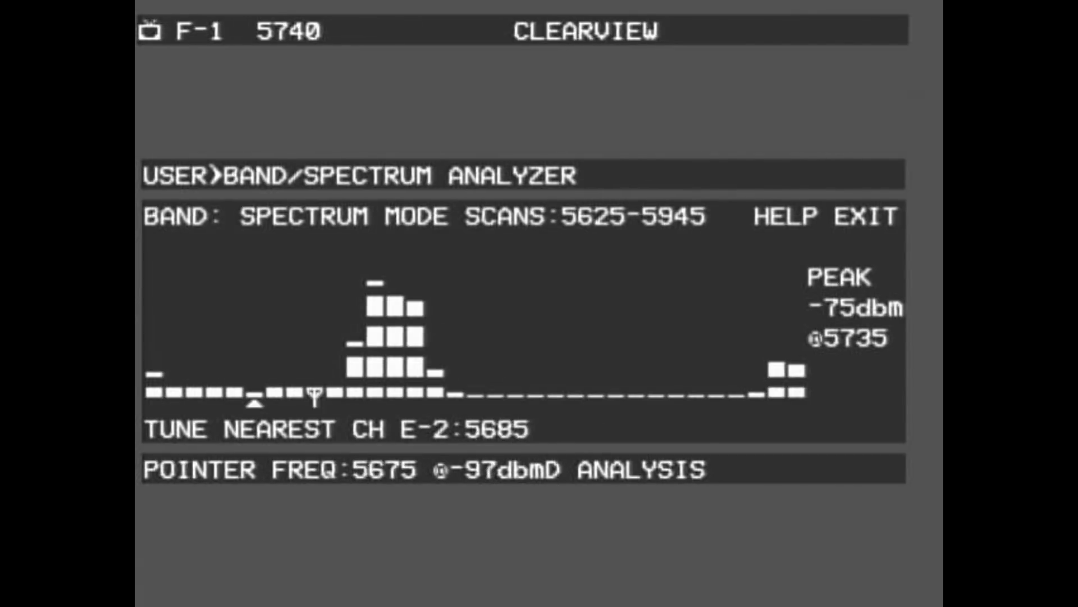
key(Right)
key(Right)
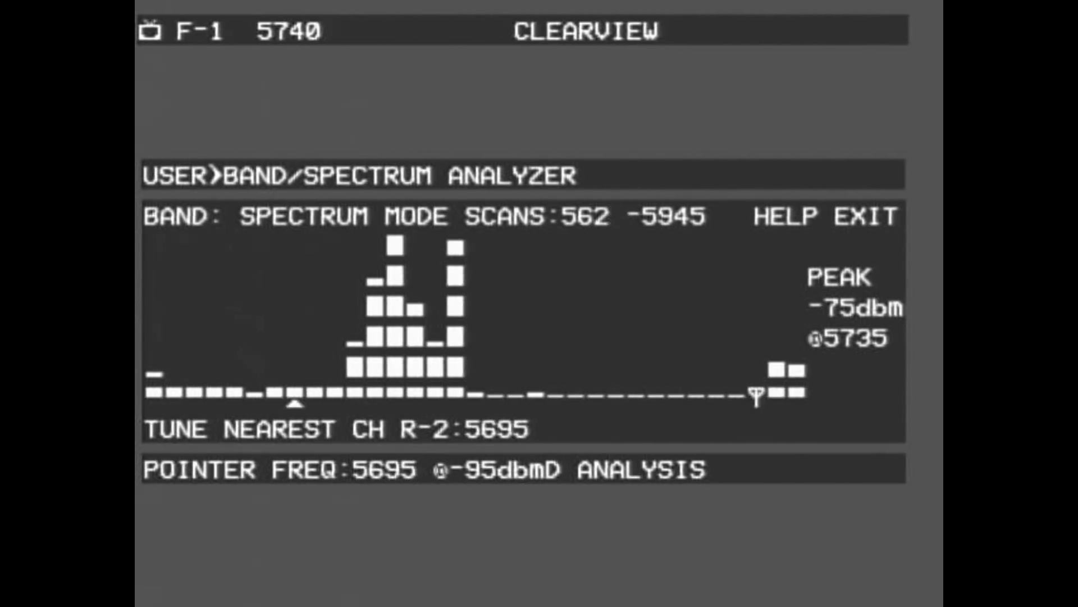
key(Right)
key(Right)
key(Right)
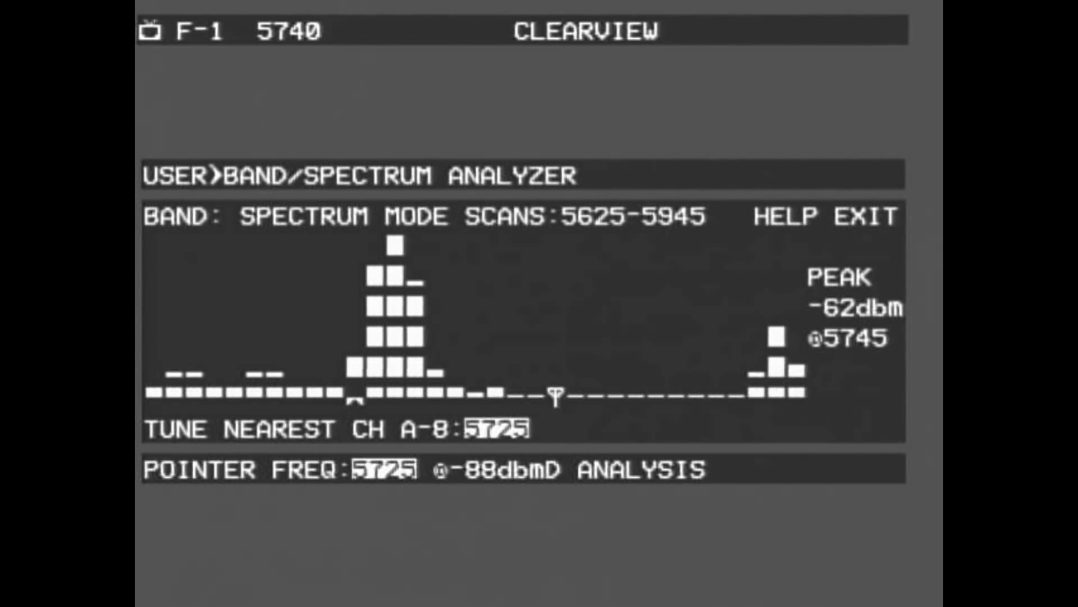
key(Right)
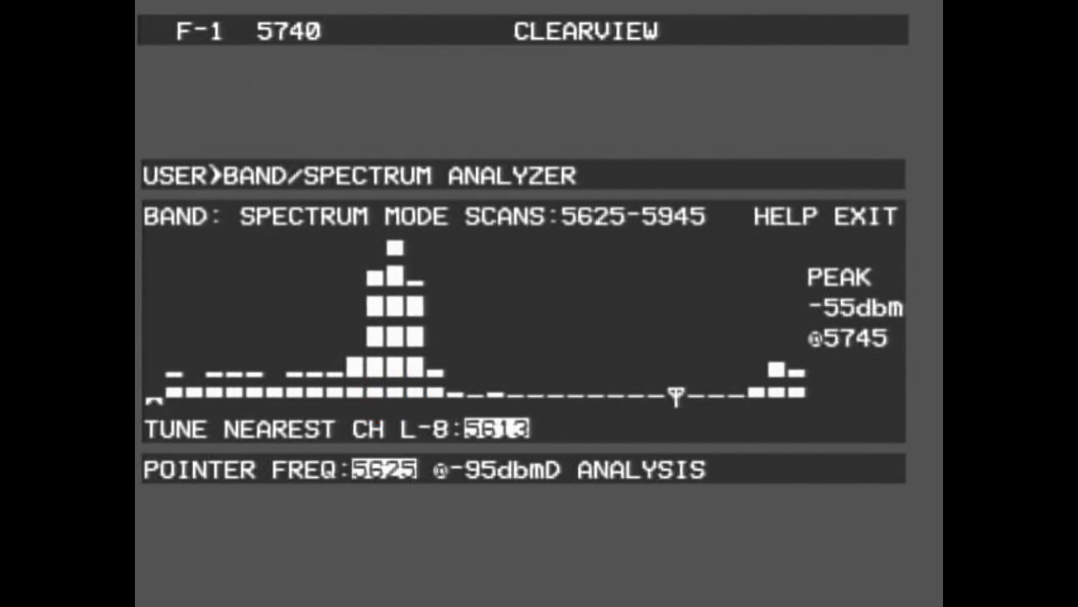
key(Right)
key(Right)
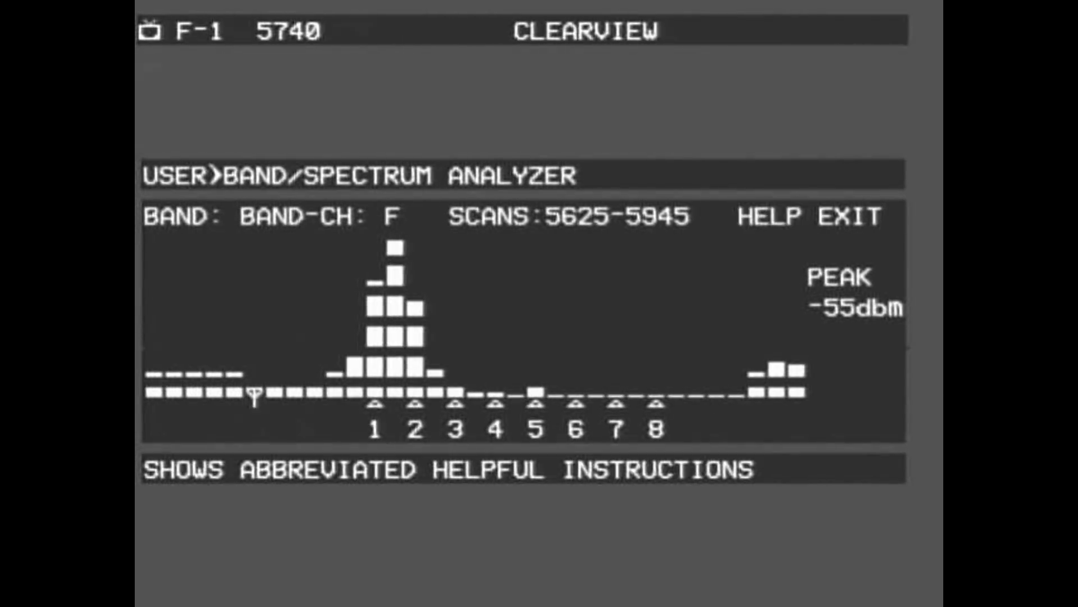
Examine the signal strength of band F channels 1 through 8, ending back on channel 1 at 5740.
key(Right)
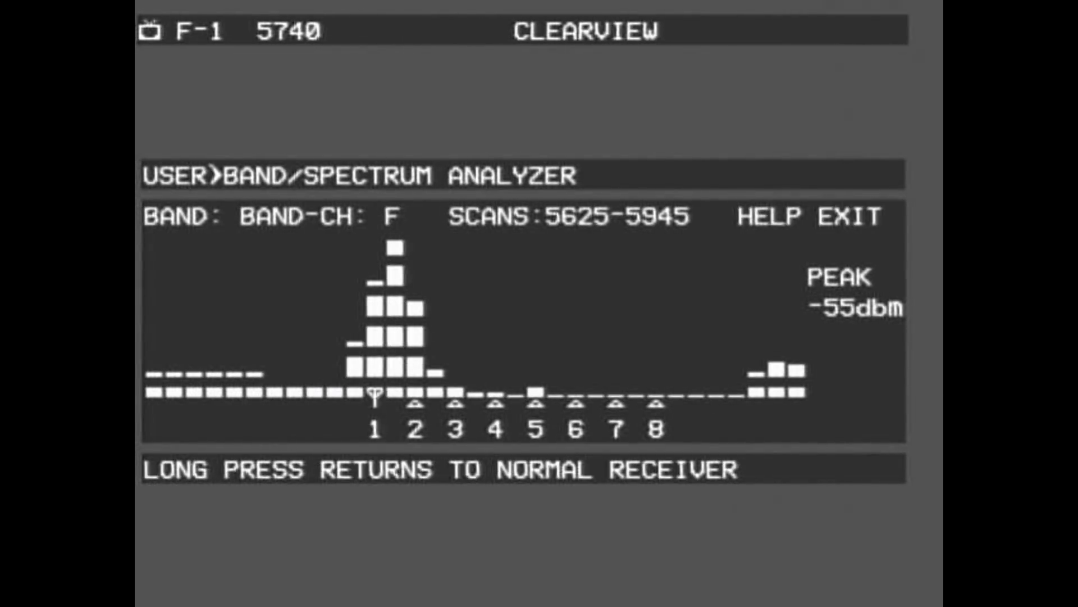
key(Right)
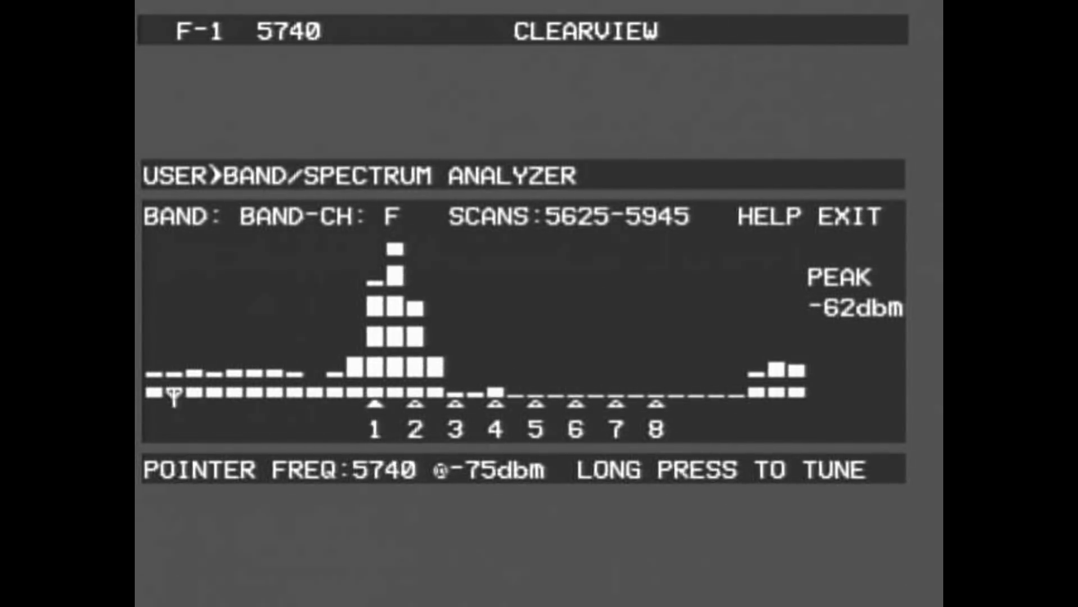
key(Right)
key(Right)
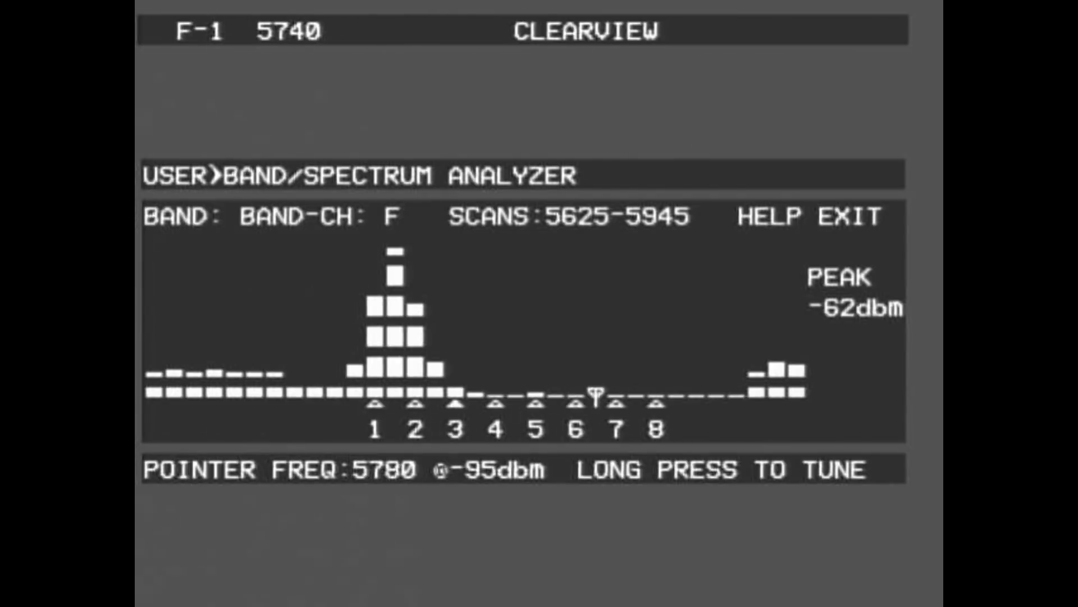
key(Right)
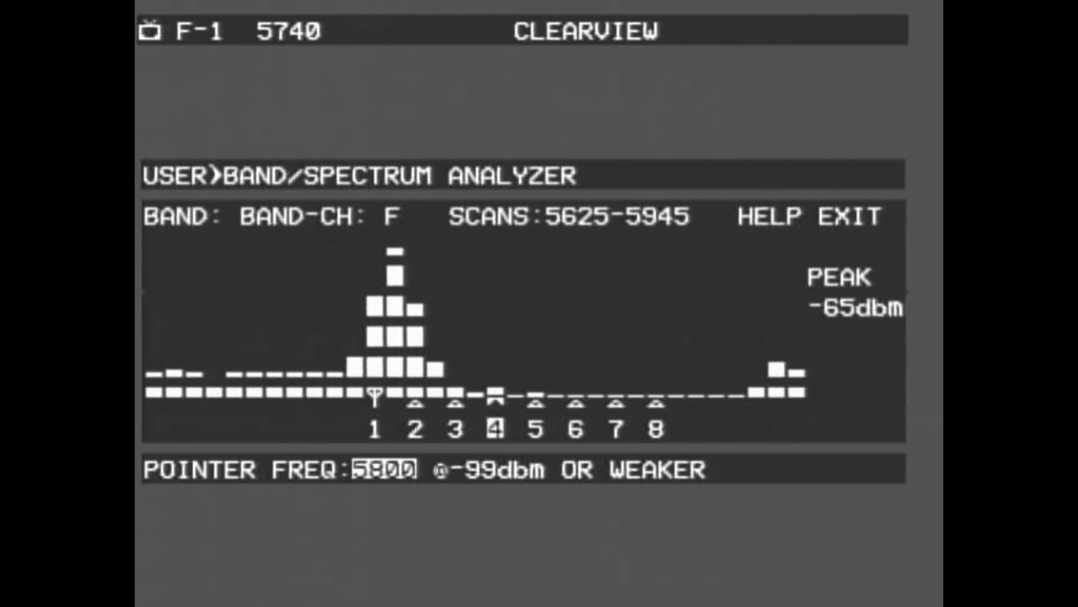
key(Right)
key(Right)
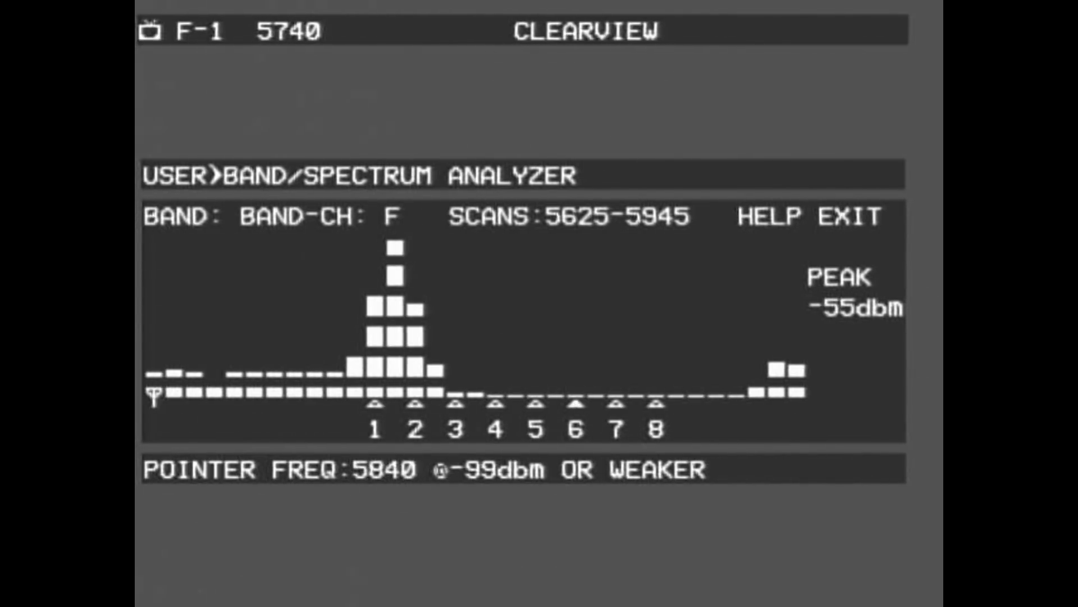
key(Right)
key(Right)
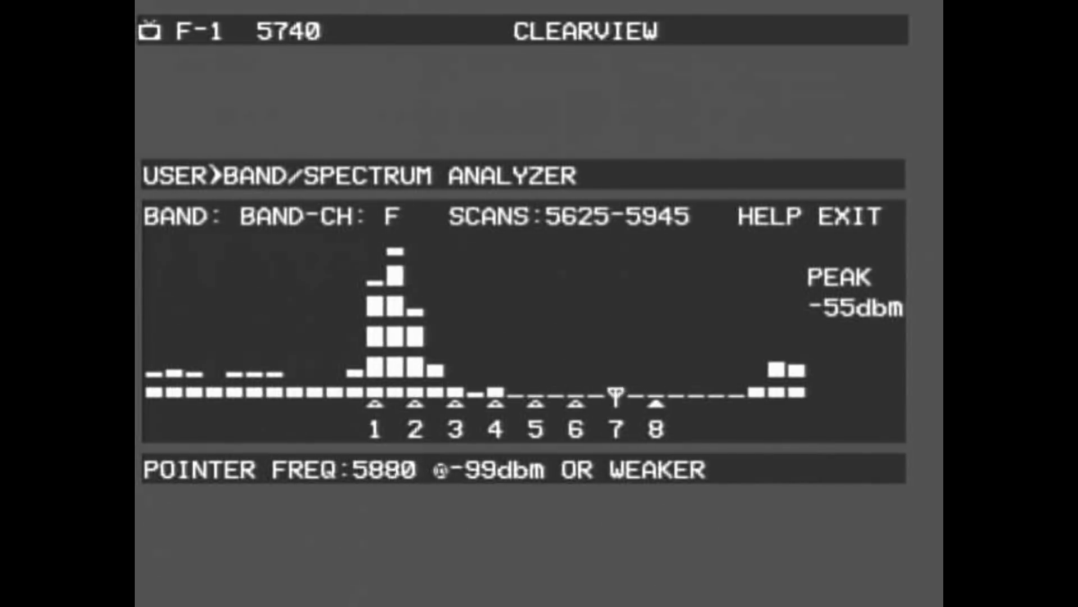
key(Right)
key(Return)
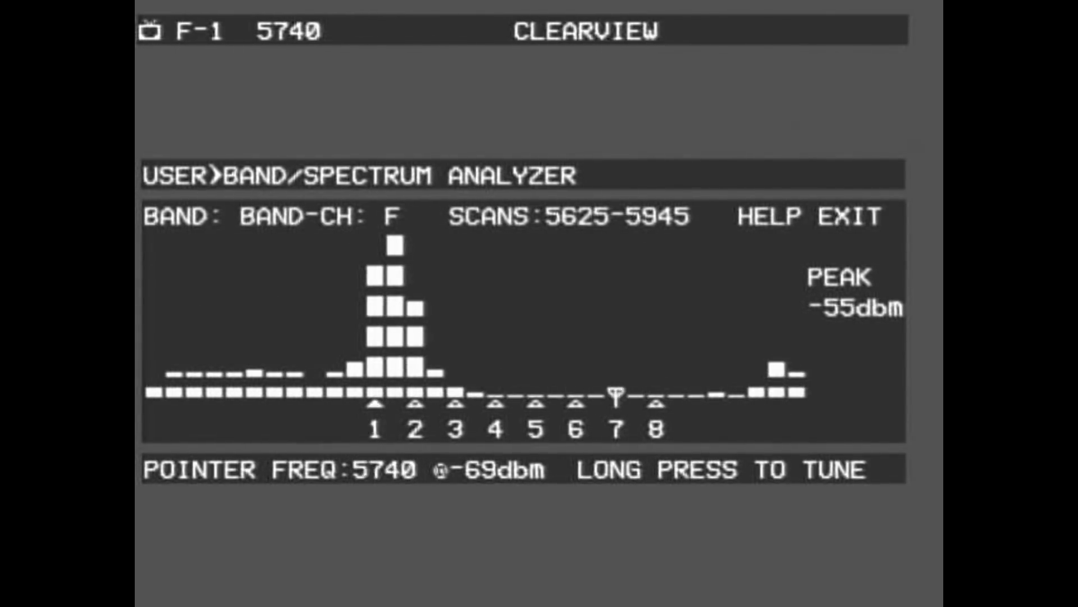
key(Return)
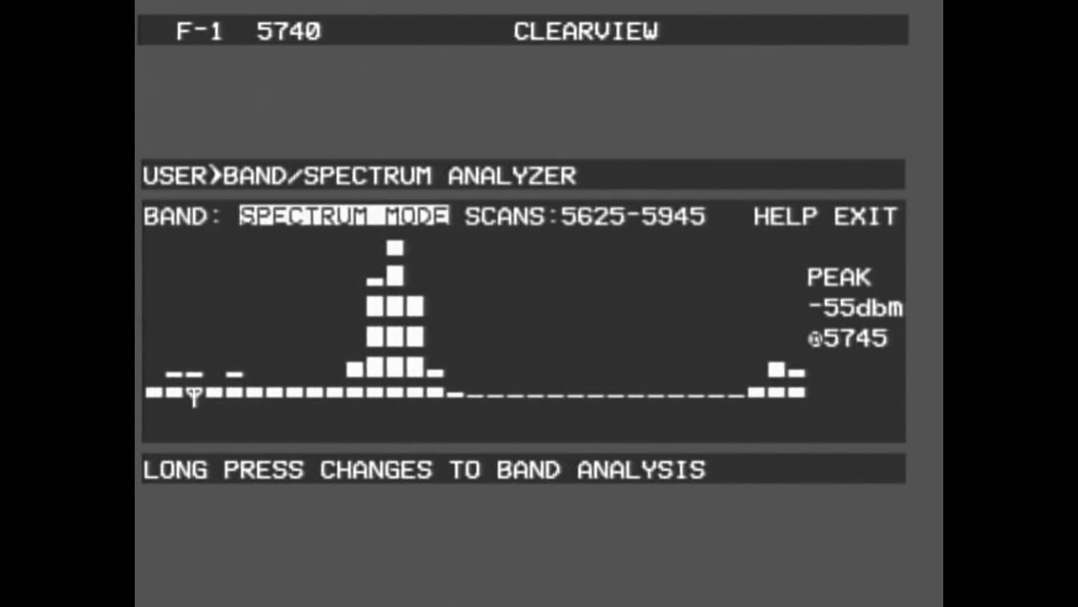
In spectrum mode, advance the pointer from 5625 to the peak at 5745 to find the nearest tunable channel.
key(Down)
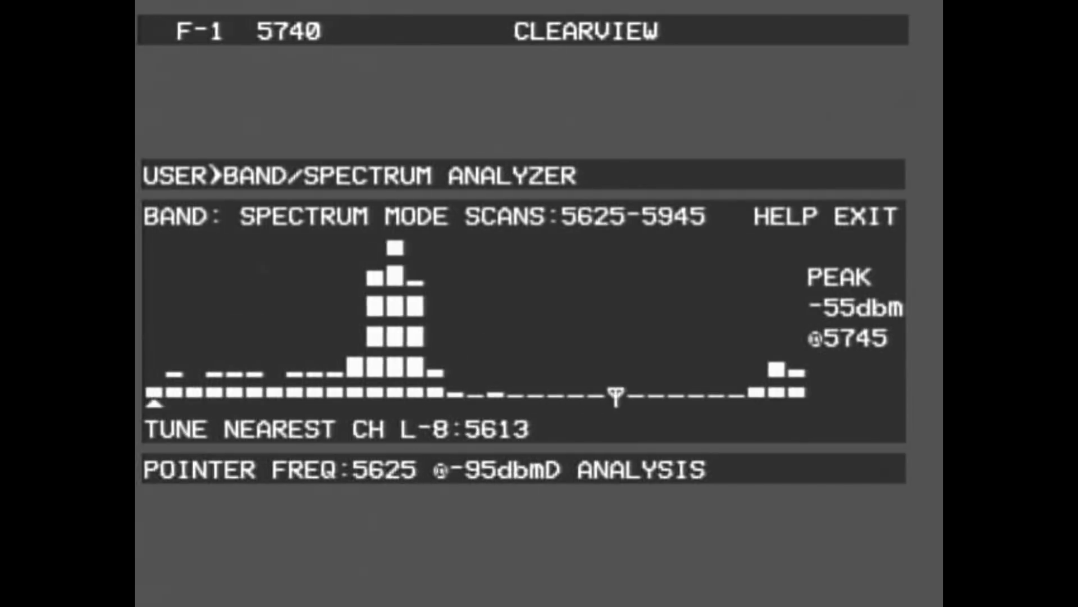
key(Right)
key(Right)
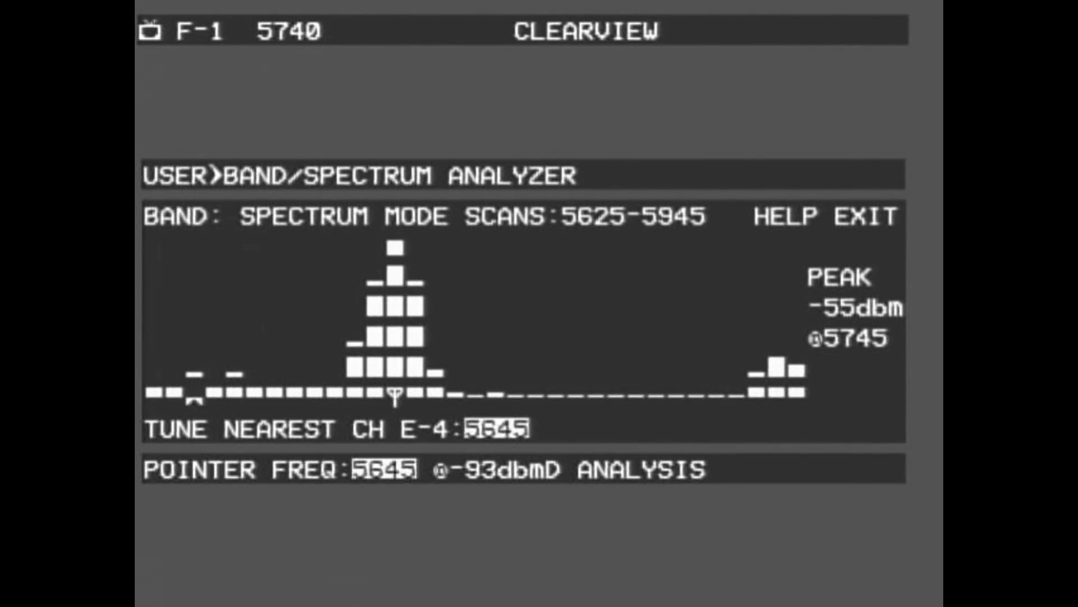
key(Right)
key(Right)
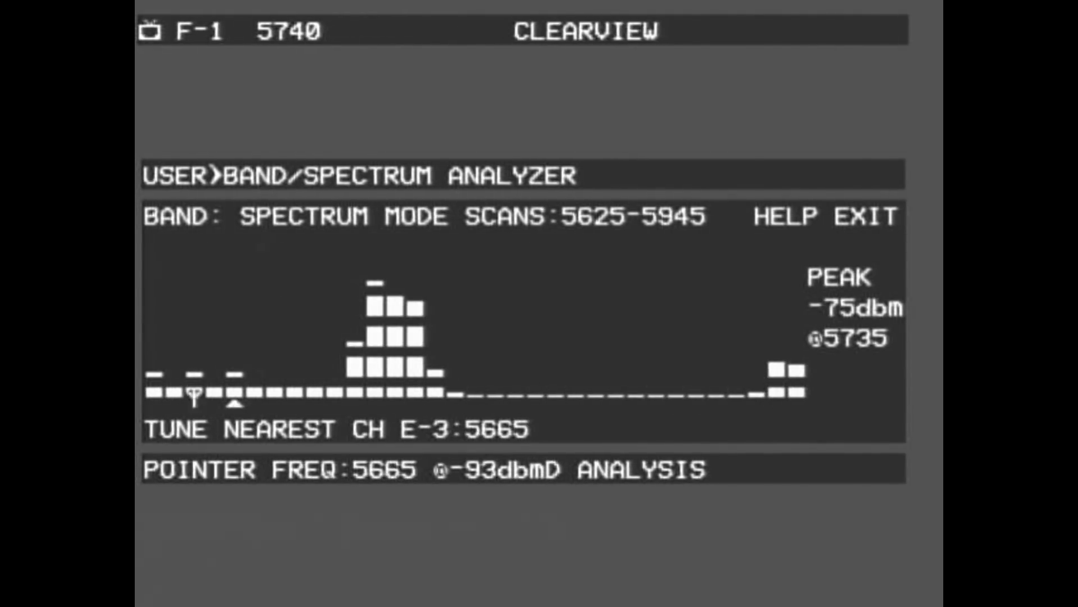
key(Right)
key(Right)
key(Right)
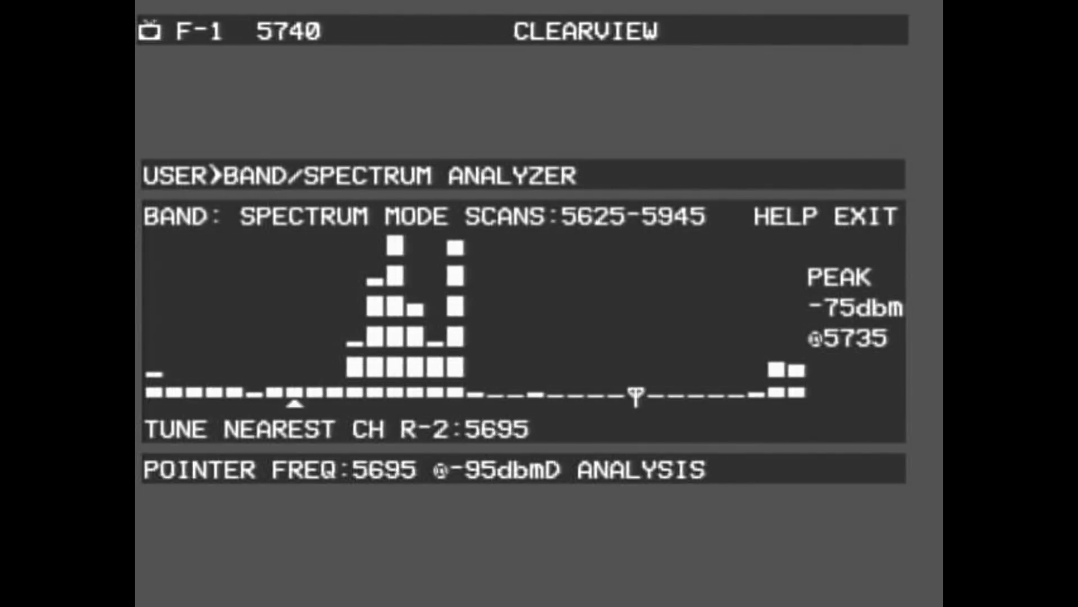
key(Right)
key(Right)
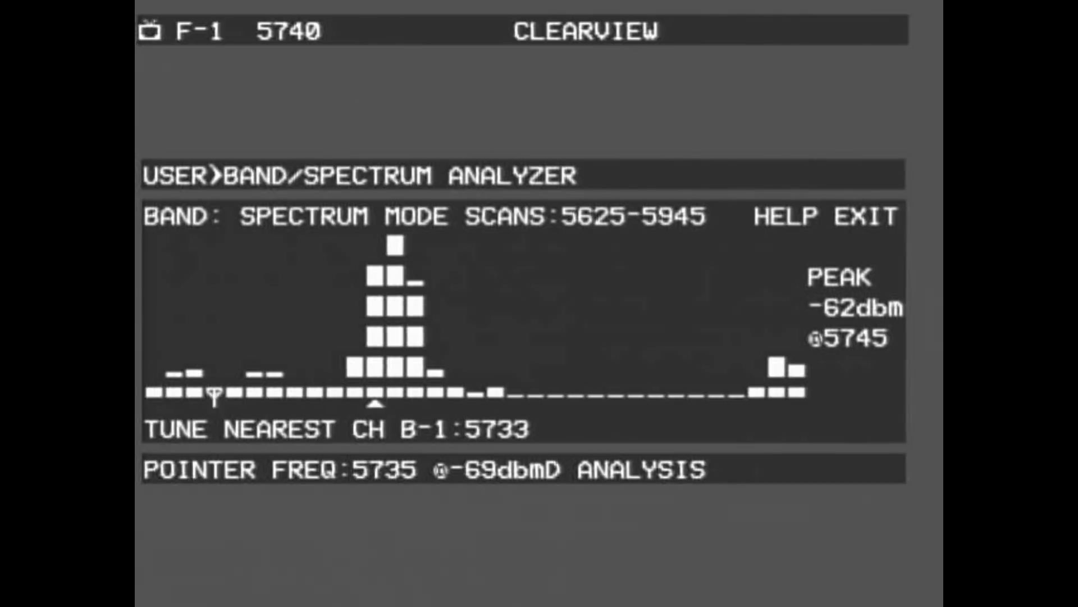
key(Right)
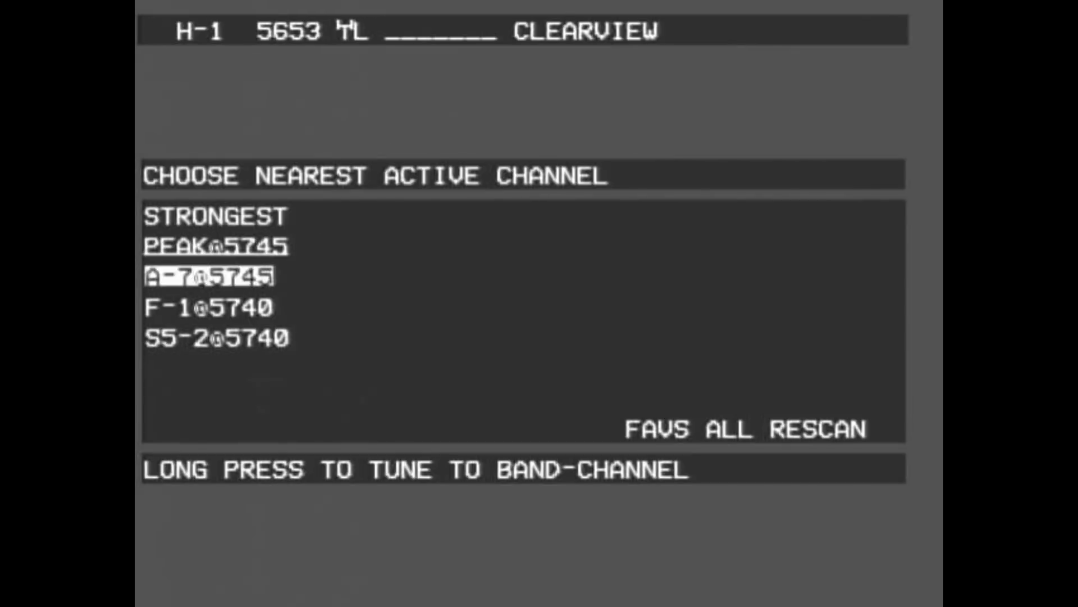
Look through the active channels nearest the 5745 peak and limit the choices to channels in favorite bands.
key(Down)
key(Down)
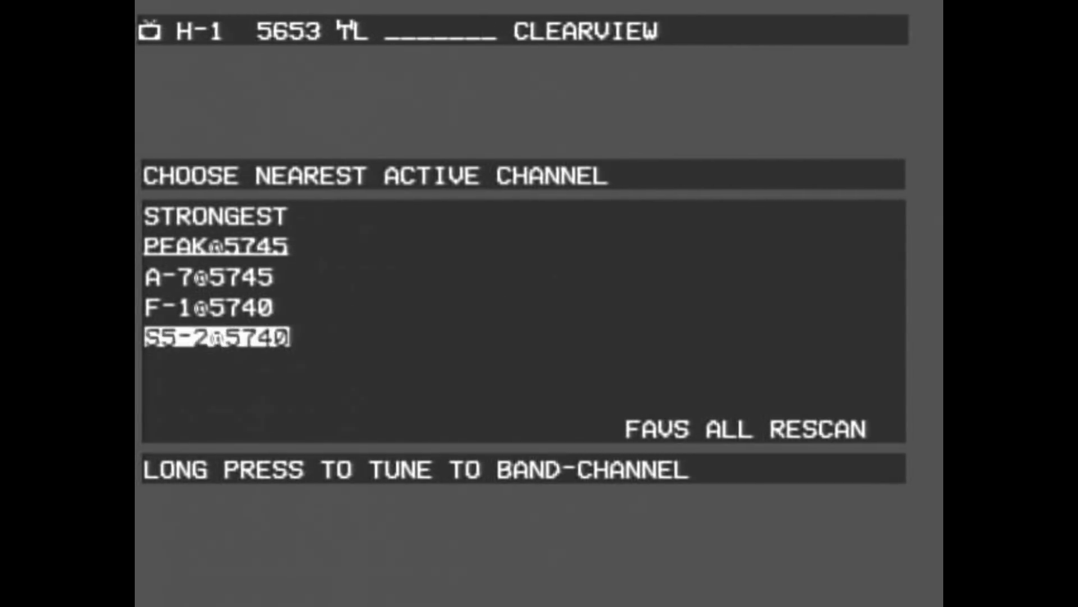
key(Down)
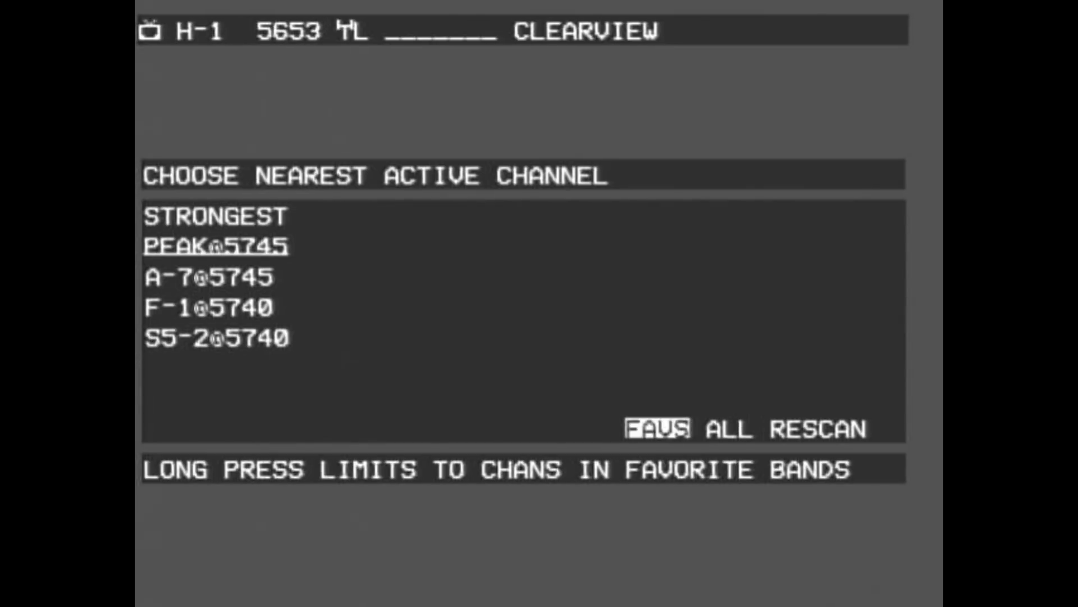
key(Return)
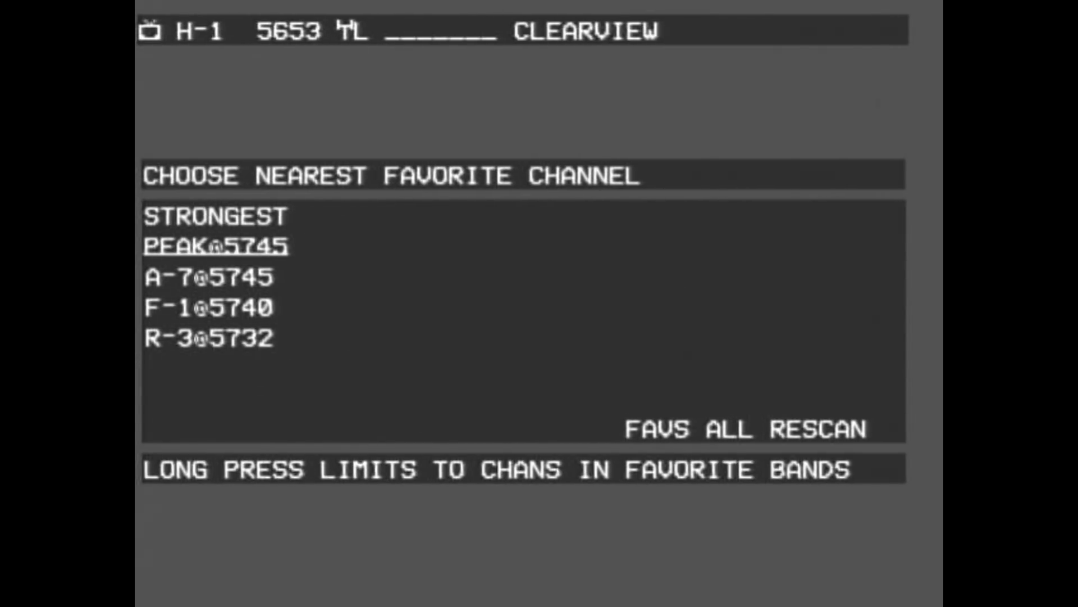
Remove the favorite-band limit from the nearest-channel search and return to the spectrum analyzer for a rescan.
key(Down)
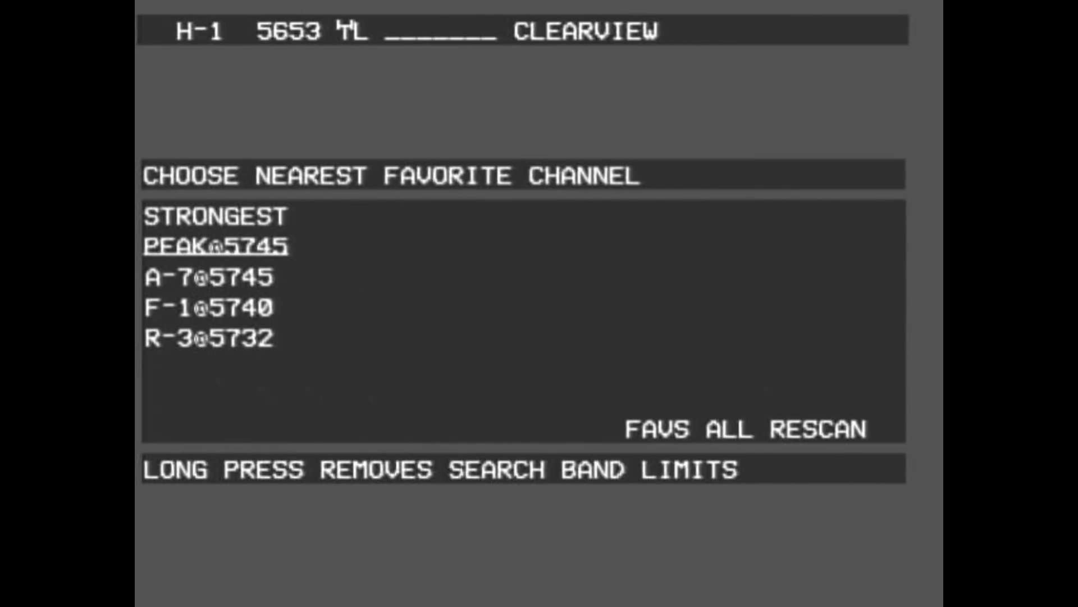
key(Return)
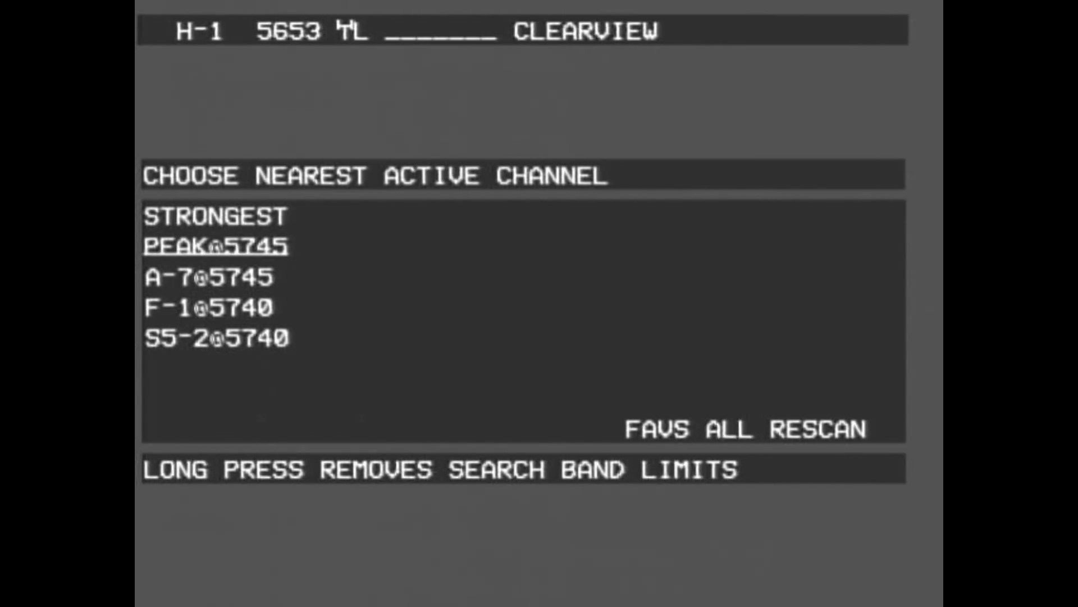
key(Down)
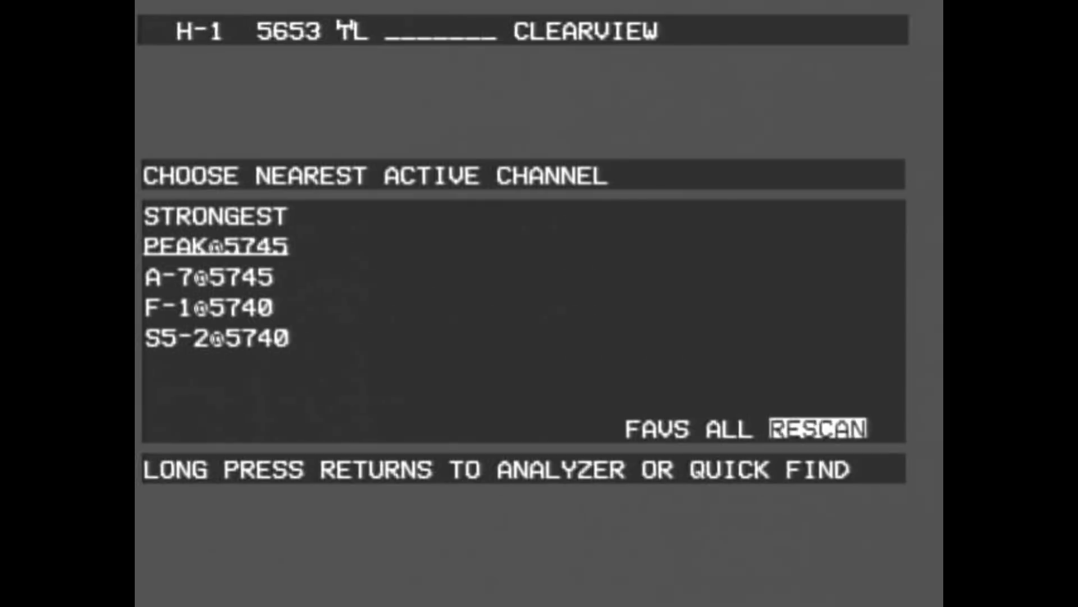
key(Return)
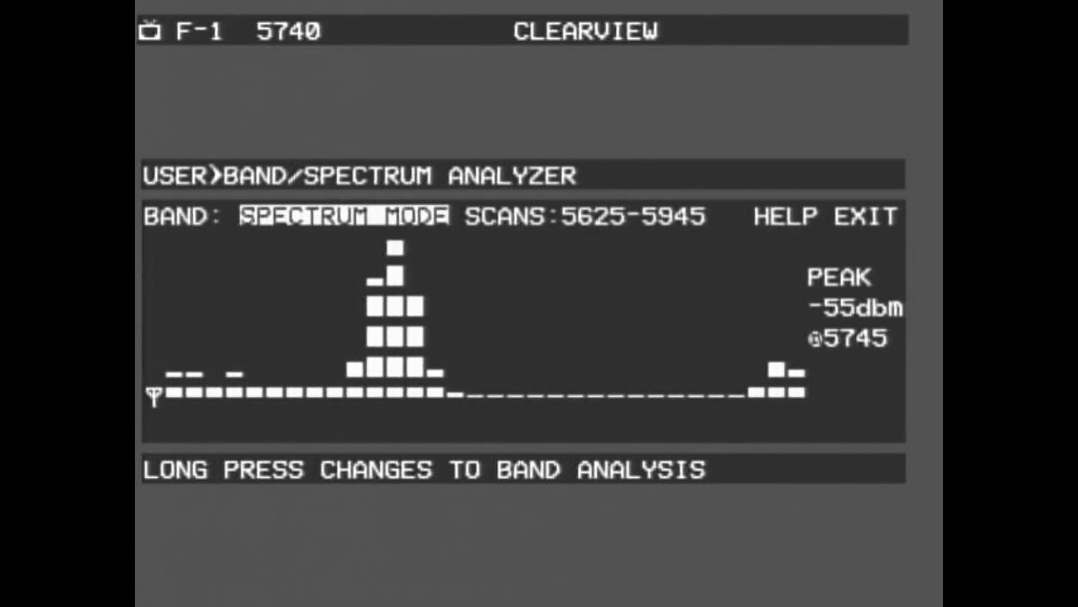
Find the active channels nearest the 5745 peak again and tune the receiver to the closest band-channel.
key(Down)
key(Return)
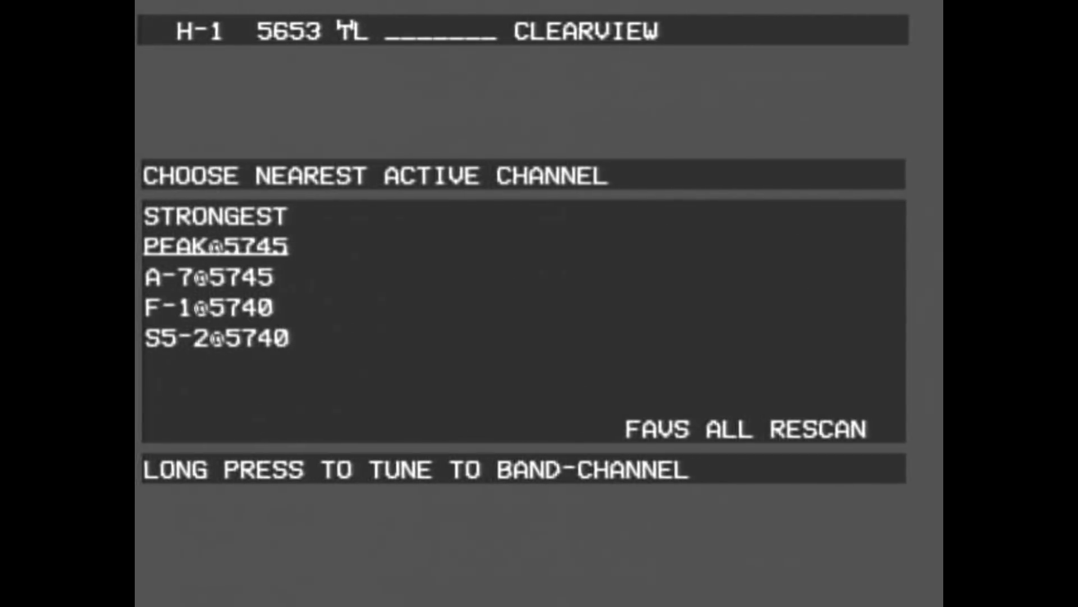
key(Return)
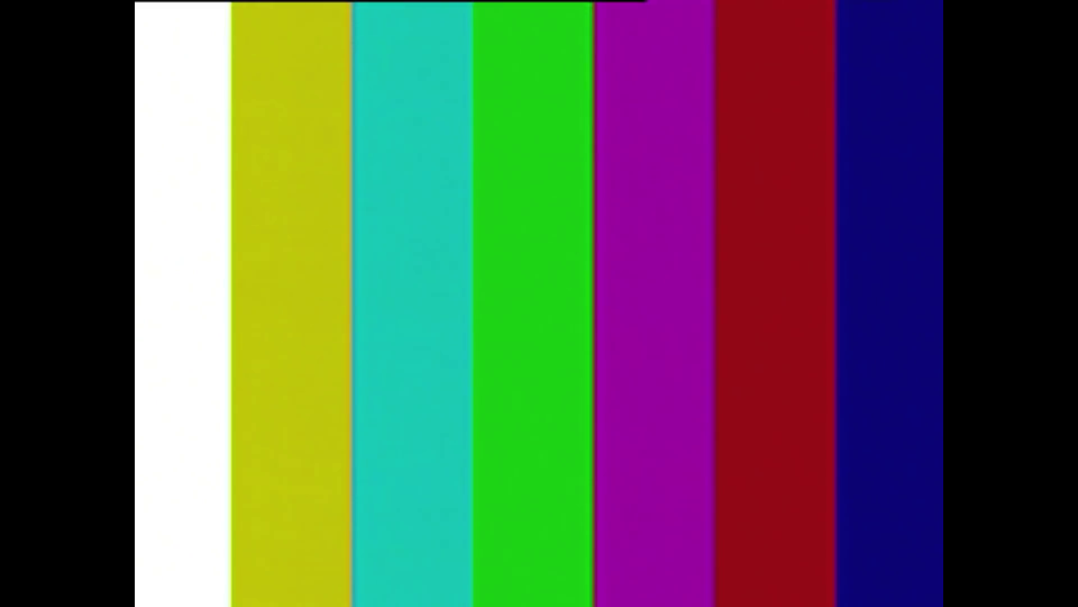